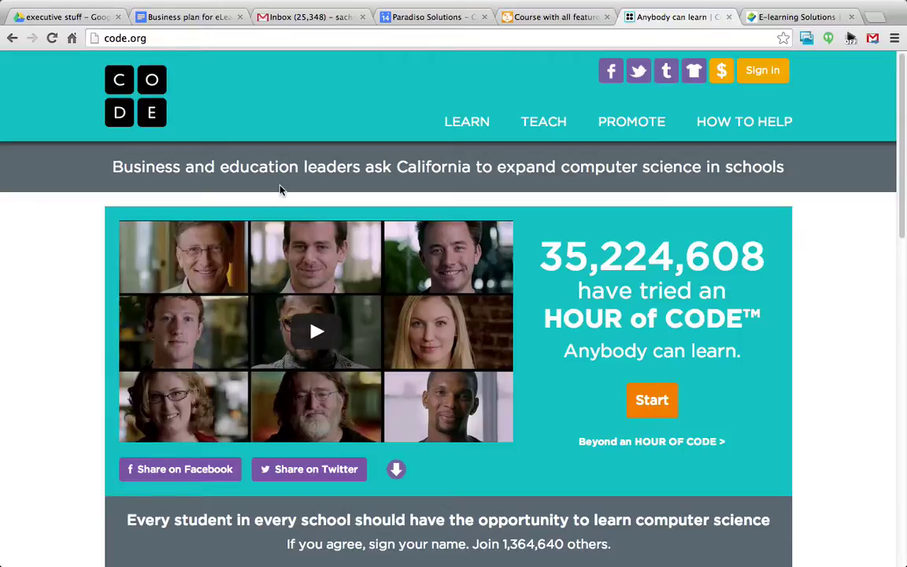
- Switch from the code.org page to the 'Course with all features' tab showing the Example.java editor
{"action": "left_click", "coordinate": [159, 39]}
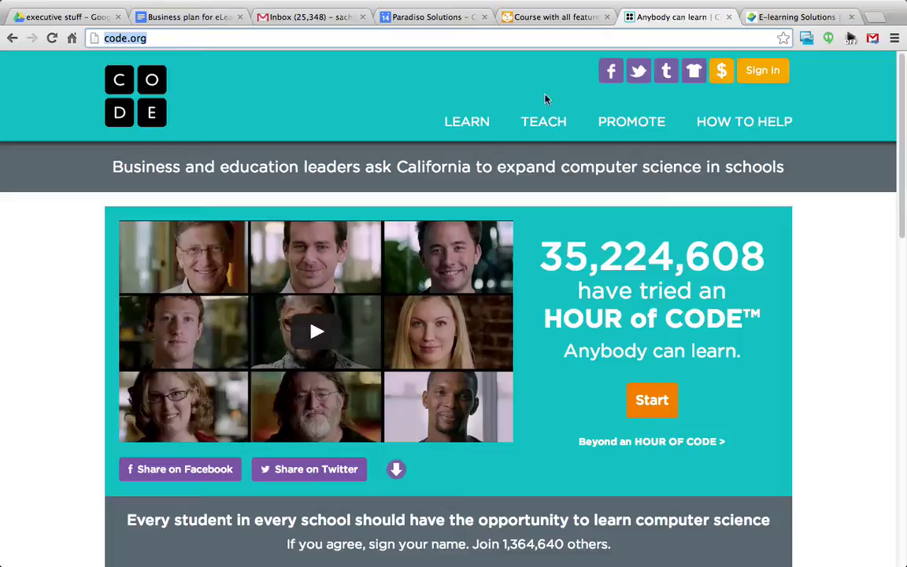
{"action": "left_click", "coordinate": [559, 19]}
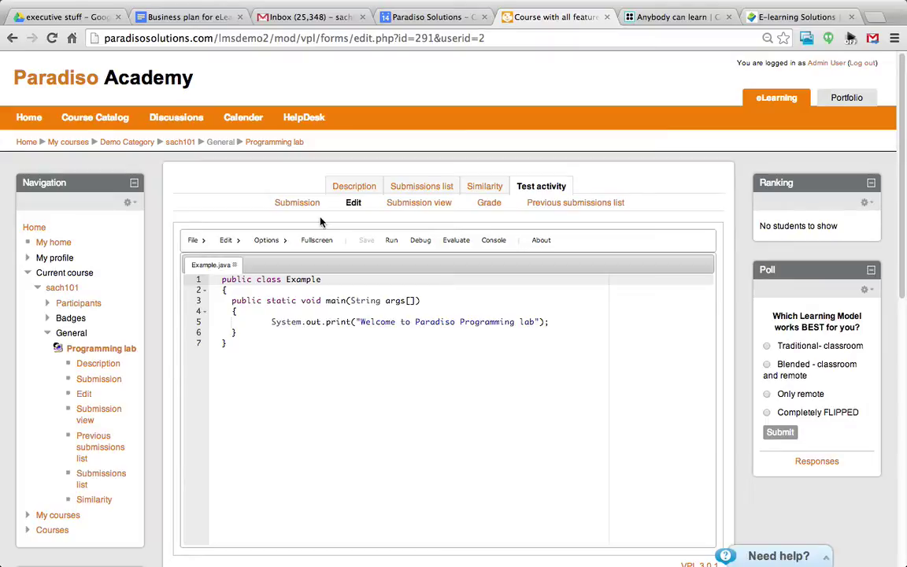
{"action": "left_click", "coordinate": [240, 346]}
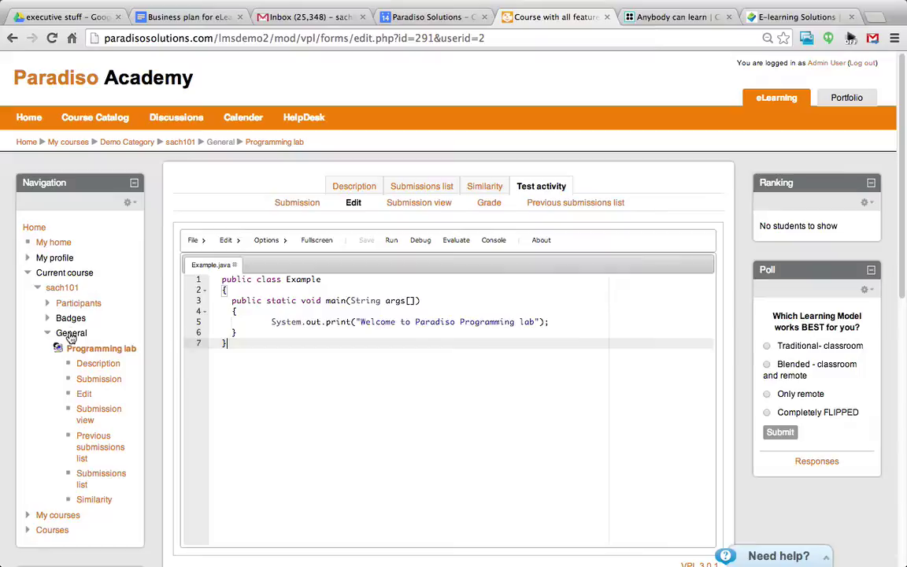
- Turn off sach101 editing and reopen the submitted Example.java in the Programming lab editor
{"action": "left_click", "coordinate": [180, 143]}
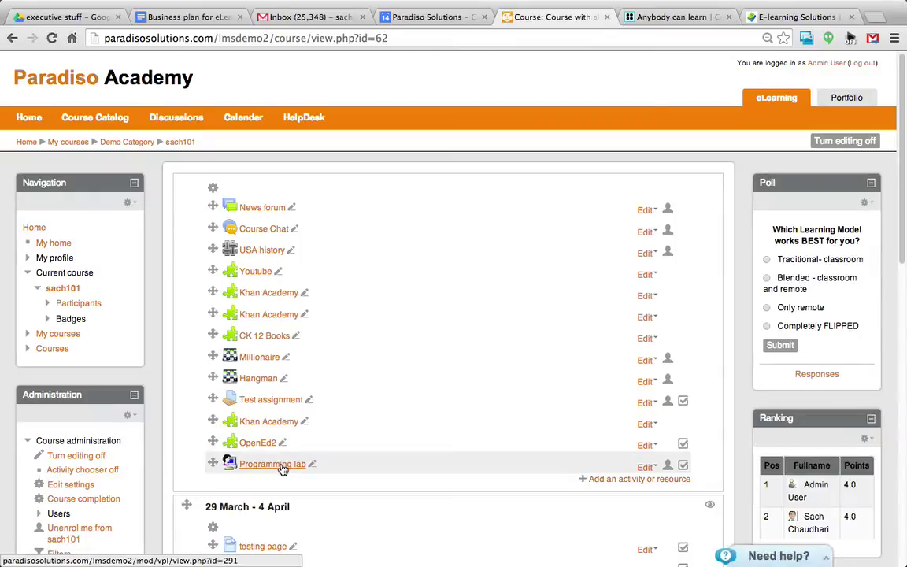
{"action": "left_click", "coordinate": [846, 142]}
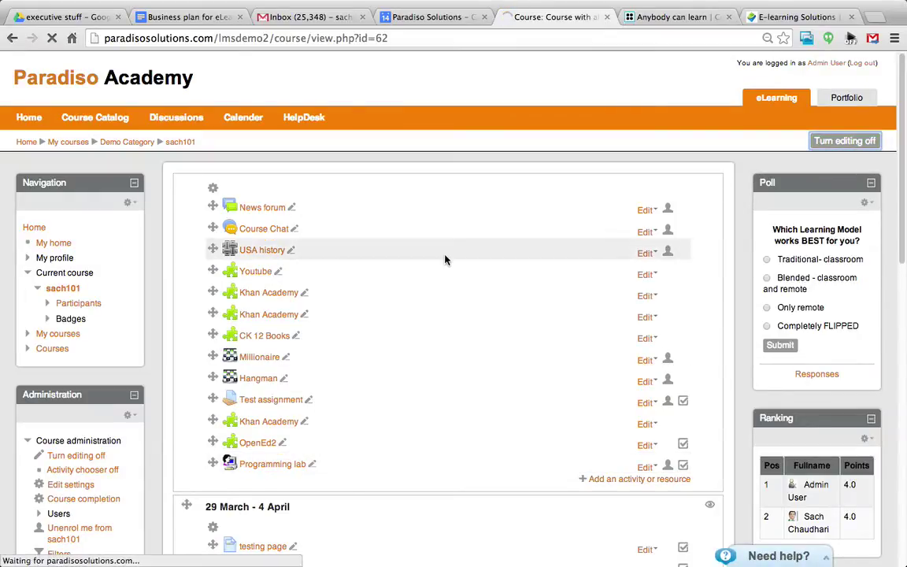
{"action": "left_click", "coordinate": [271, 463]}
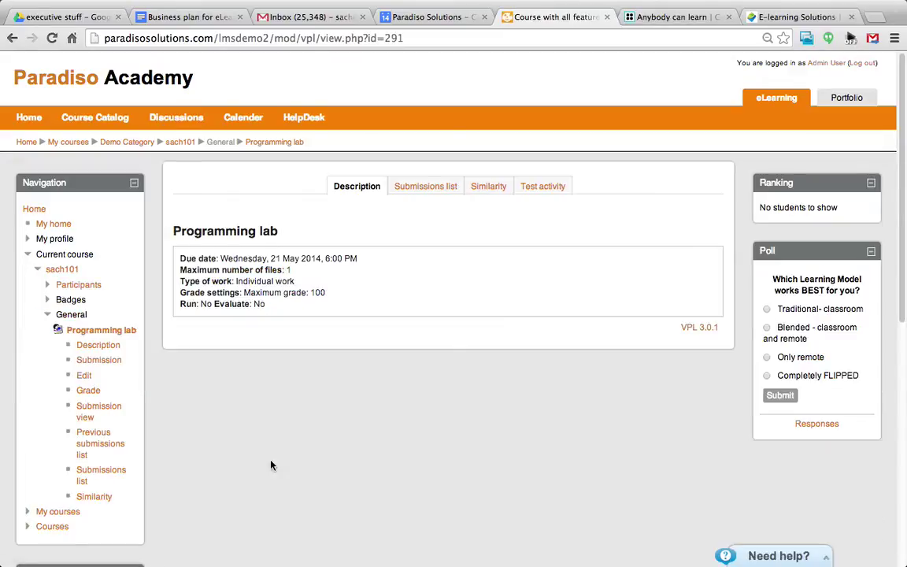
{"action": "left_click", "coordinate": [445, 190]}
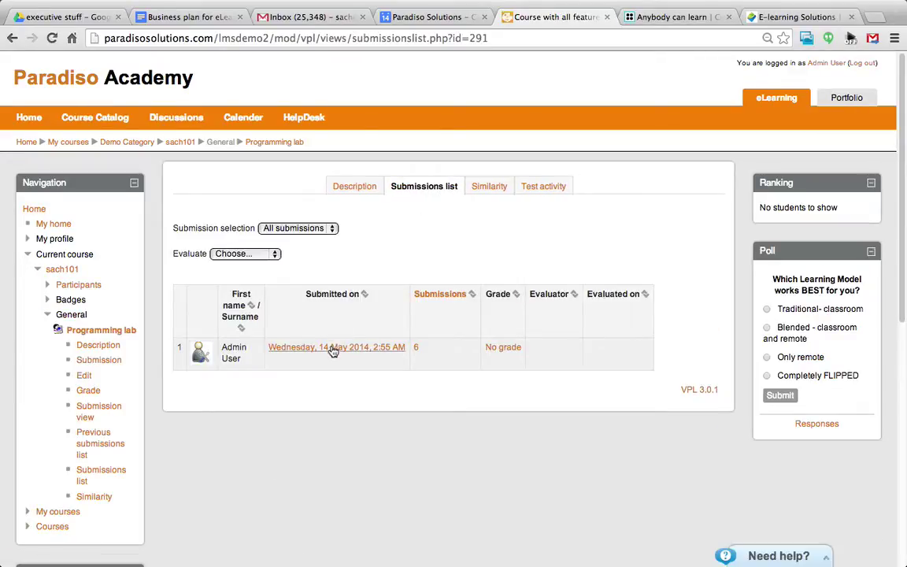
{"action": "left_click", "coordinate": [334, 348]}
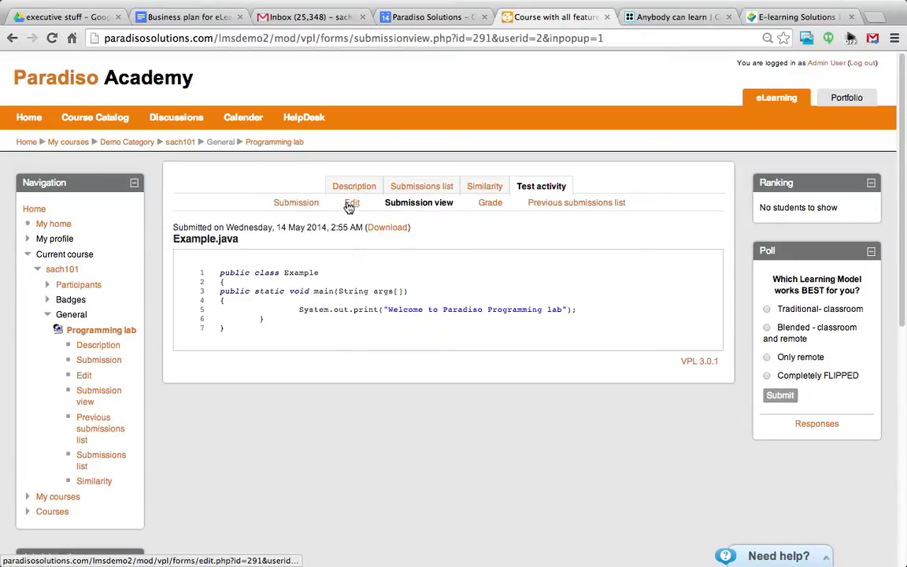
{"action": "left_click", "coordinate": [349, 205]}
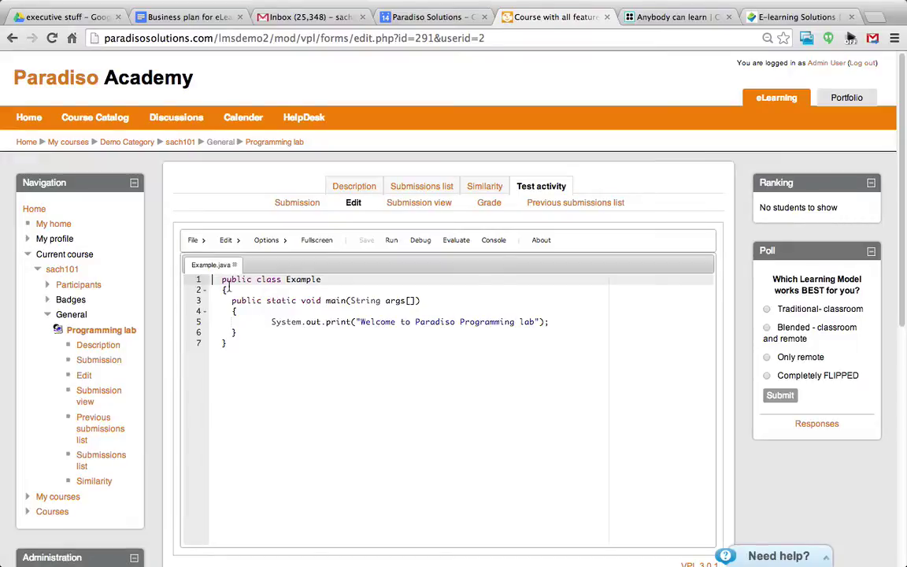
- Run Example.java and view its 'Welcome to Paradiso Programming lab' console output
{"action": "left_click", "coordinate": [198, 242]}
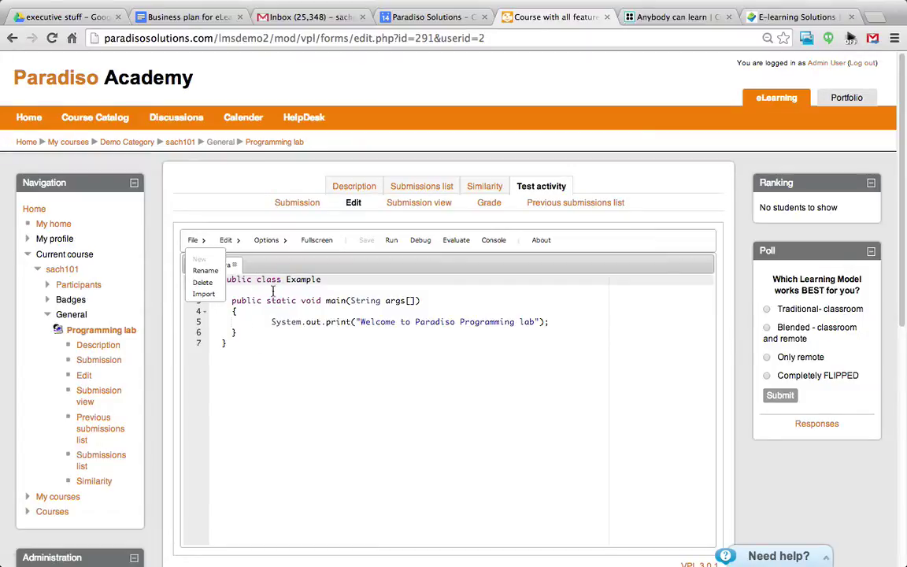
{"action": "left_click", "coordinate": [237, 289]}
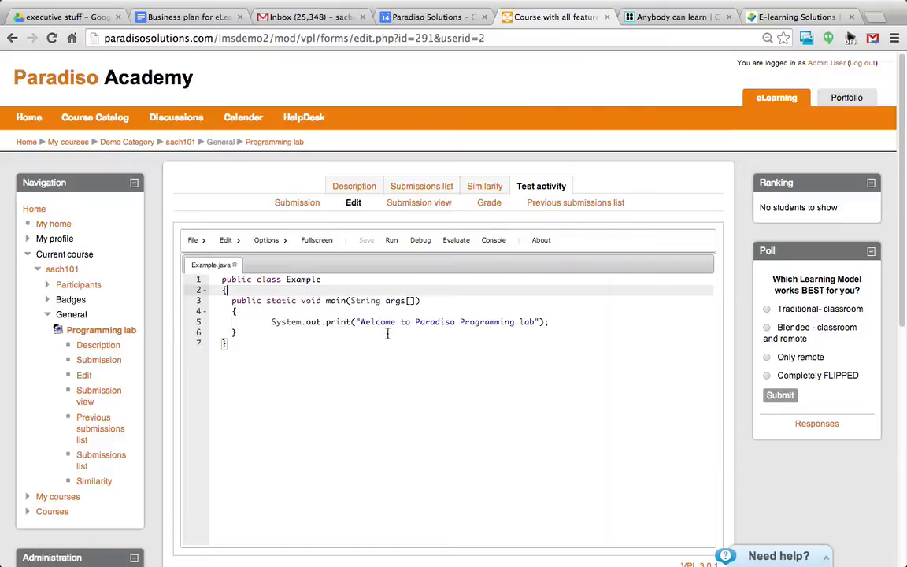
{"action": "left_click", "coordinate": [390, 242]}
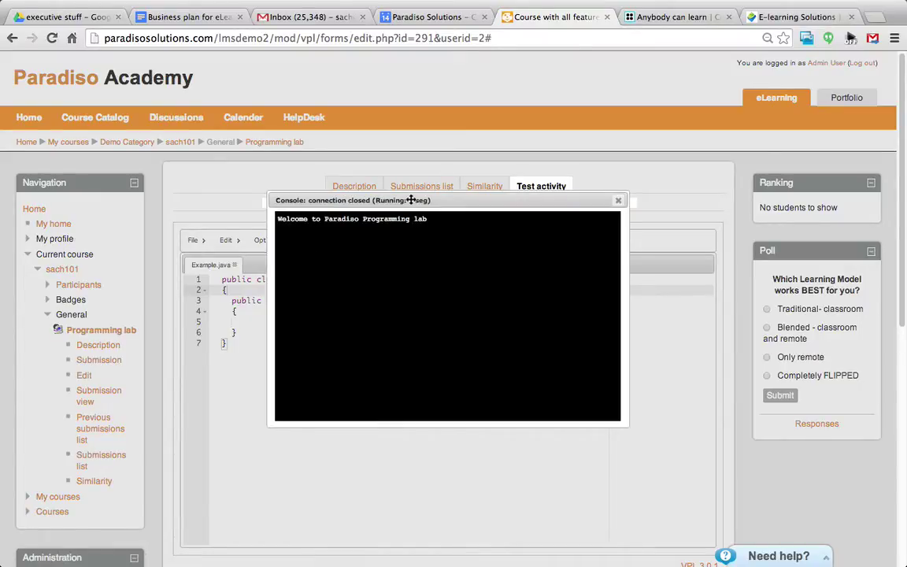
{"action": "left_click_drag", "start_coordinate": [411, 200], "coordinate": [466, 278]}
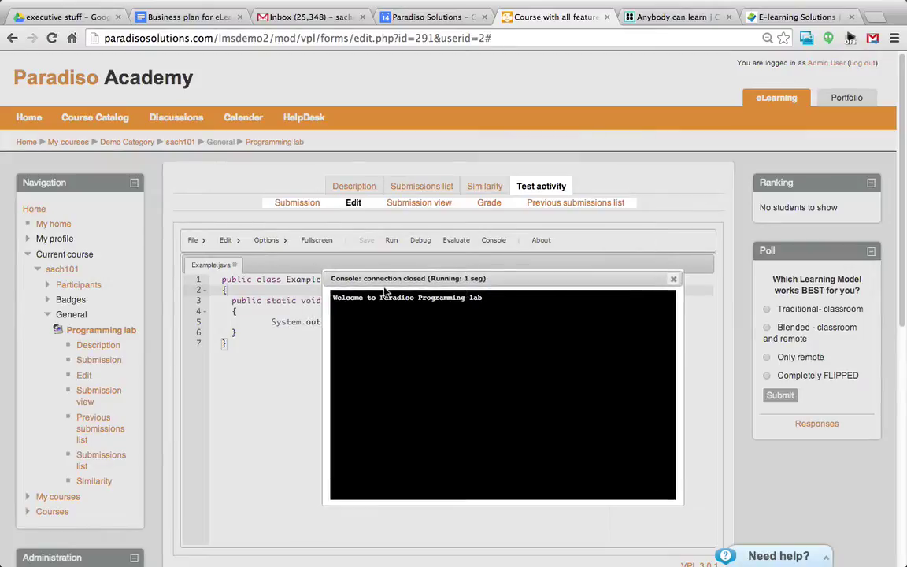
- Change line 5's printed message to 'Hello World!', then save and run the program
{"action": "left_click", "coordinate": [673, 278]}
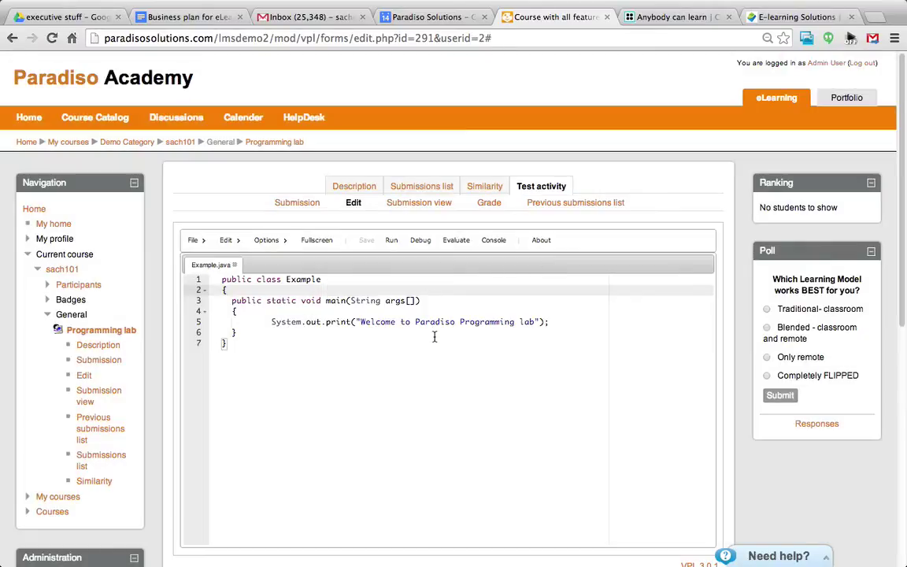
{"action": "left_click", "coordinate": [535, 321]}
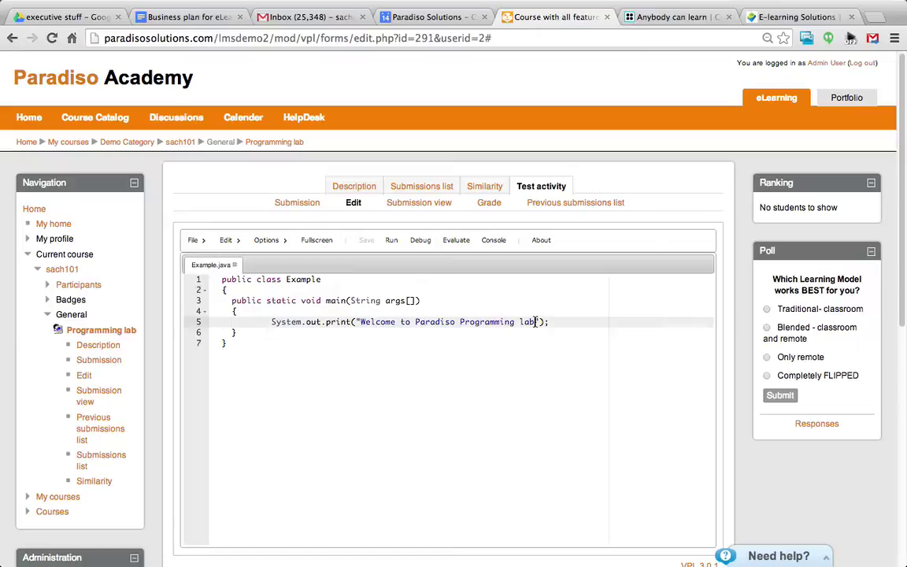
{"action": "key", "text": "BackSpace"}
{"action": "key", "text": "BackSpace"}
{"action": "key", "text": "BackSpace"}
{"action": "key", "text": "BackSpace"}
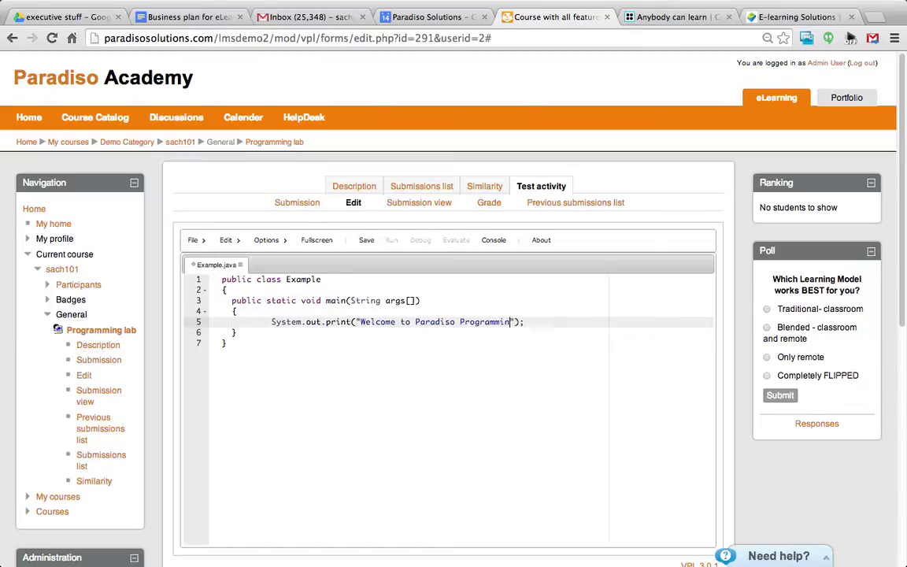
{"action": "key", "text": "BackSpace"}
{"action": "key", "text": "BackSpace"}
{"action": "key", "text": "BackSpace"}
{"action": "key", "text": "BackSpace"}
{"action": "key", "text": "BackSpace"}
{"action": "key", "text": "BackSpace"}
{"action": "key", "text": "BackSpace"}
{"action": "key", "text": "BackSpace"}
{"action": "key", "text": "BackSpace"}
{"action": "key", "text": "BackSpace"}
{"action": "key", "text": "BackSpace"}
{"action": "key", "text": "BackSpace"}
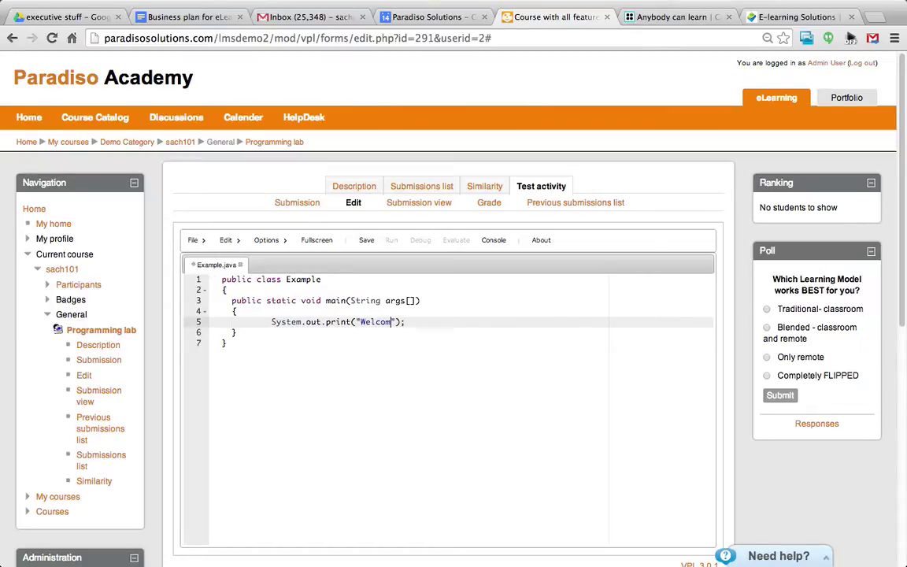
{"action": "key", "text": "BackSpace"}
{"action": "key", "text": "BackSpace"}
{"action": "key", "text": "BackSpace"}
{"action": "key", "text": "BackSpace"}
{"action": "type", "text": "He"}
{"action": "type", "text": "llo Wor"}
{"action": "type", "text": "ld!"}
{"action": "left_click", "coordinate": [366, 244]}
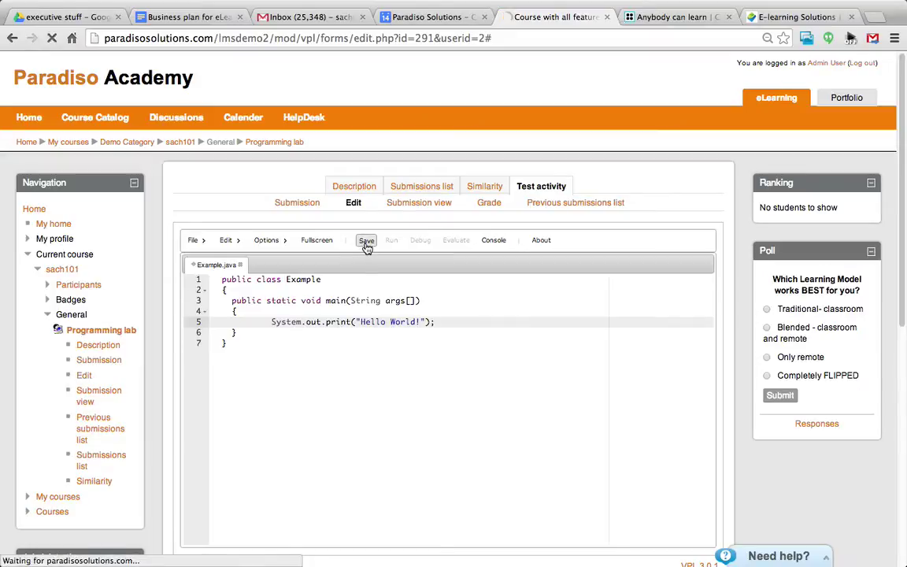
{"action": "left_click", "coordinate": [392, 243]}
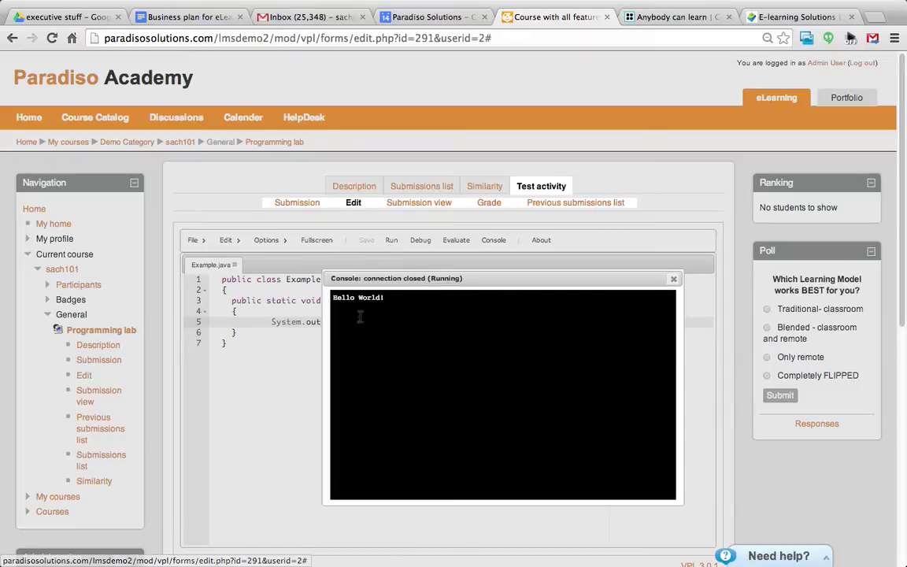
- Delete line 5's semicolon, then save and run to show the compile error
{"action": "left_click", "coordinate": [673, 278]}
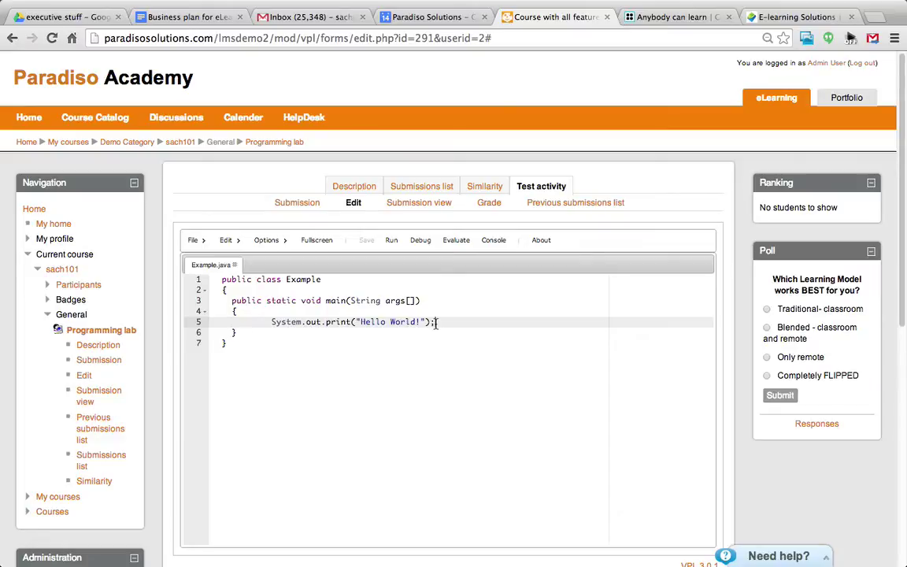
{"action": "left_click", "coordinate": [435, 322]}
{"action": "key", "text": "BackSpace"}
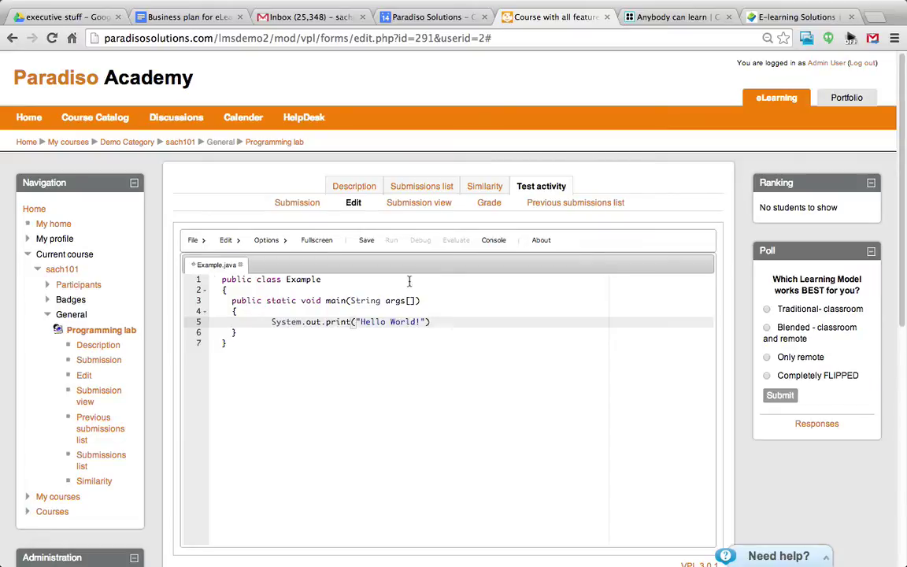
{"action": "left_click", "coordinate": [367, 241]}
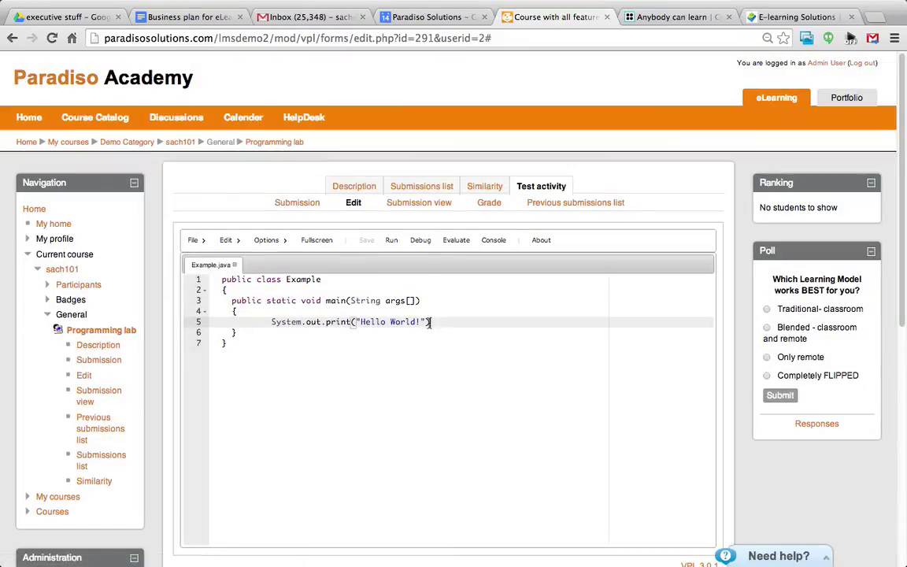
{"action": "left_click", "coordinate": [390, 241]}
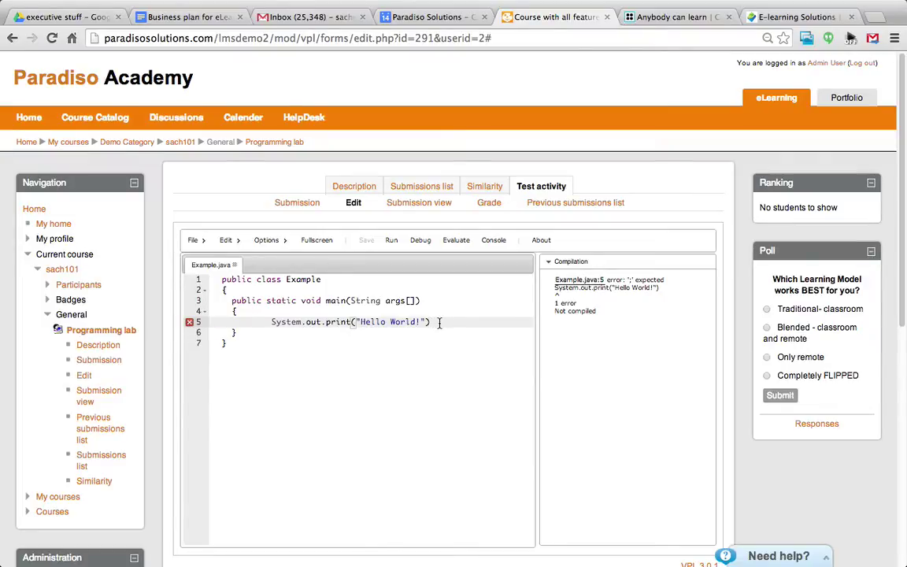
- Restore the semicolon, then save and rerun so it prints 'Hello World!' again
{"action": "type", "text": ";"}
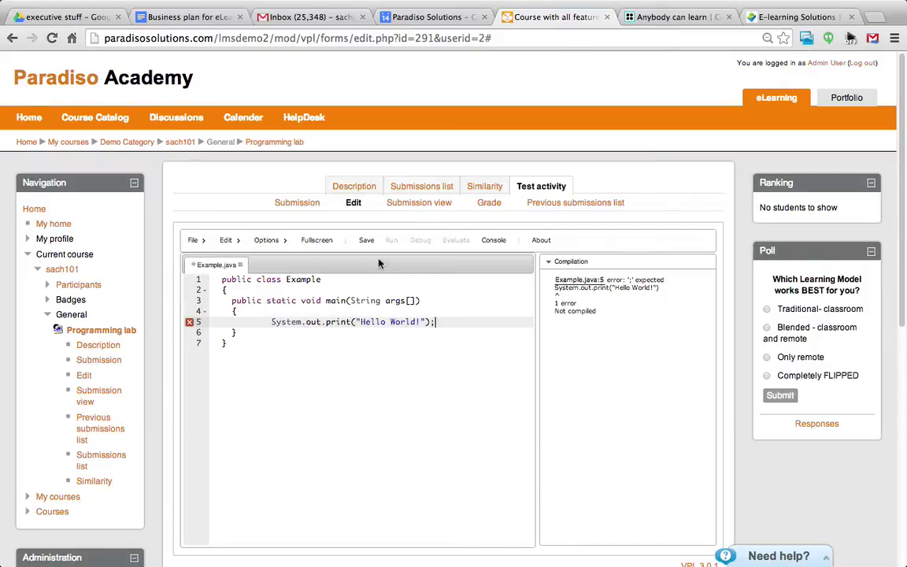
{"action": "left_click", "coordinate": [367, 244]}
{"action": "left_click", "coordinate": [389, 243]}
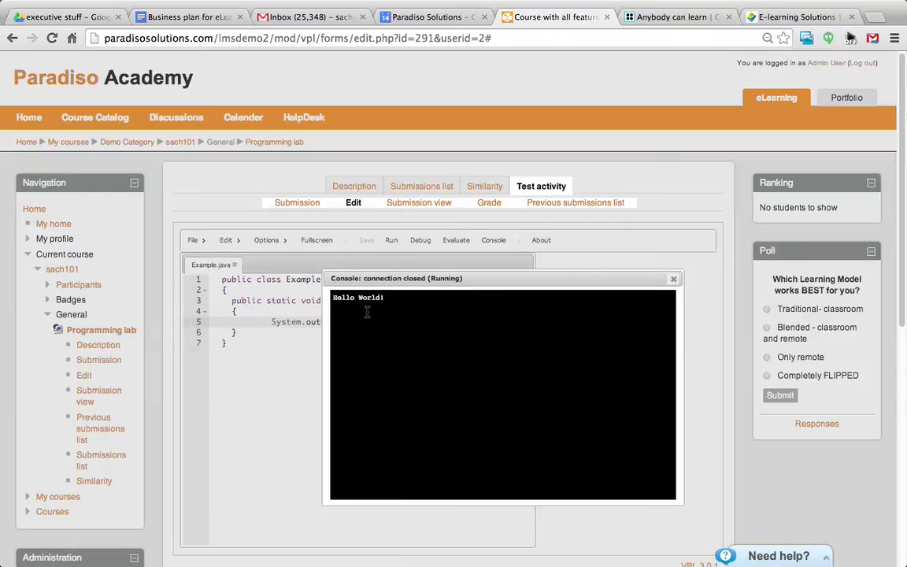
{"action": "left_click", "coordinate": [673, 279]}
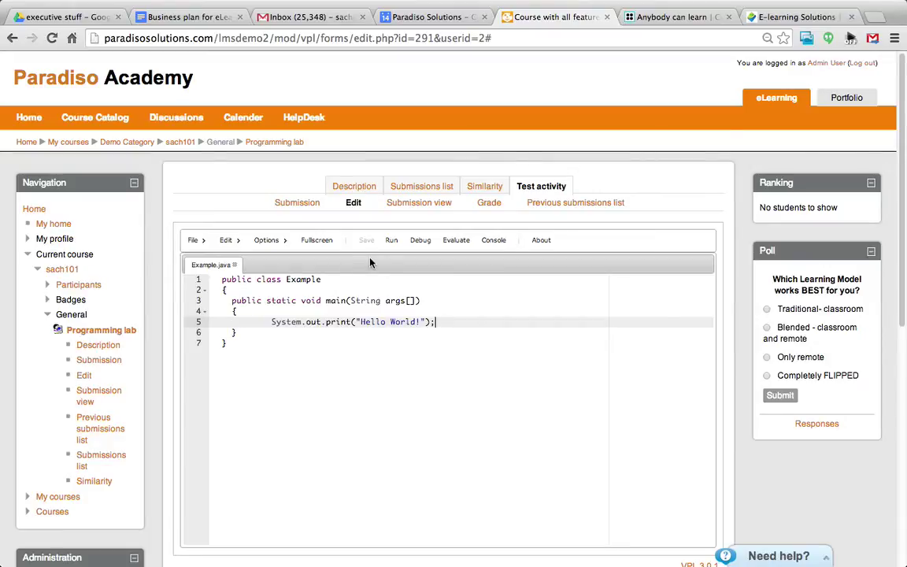
- Open the Example.java submission's grading page and focus the Grade and Comments fields
{"action": "left_click", "coordinate": [489, 205]}
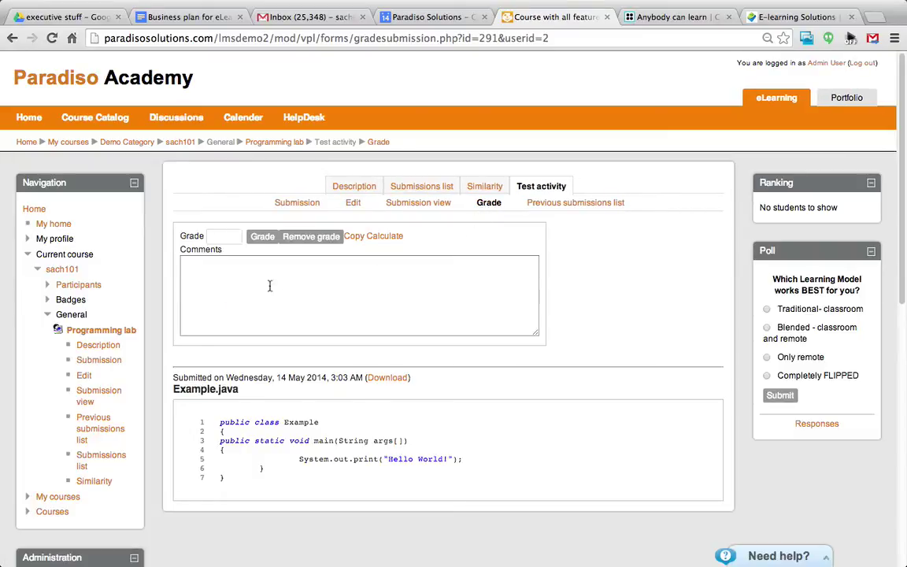
{"action": "left_click", "coordinate": [225, 236]}
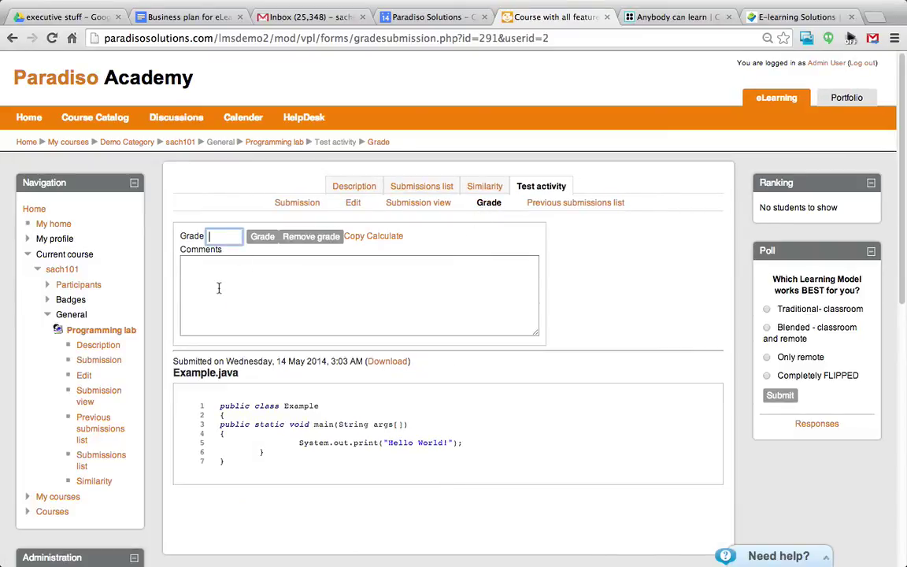
{"action": "left_click", "coordinate": [219, 288]}
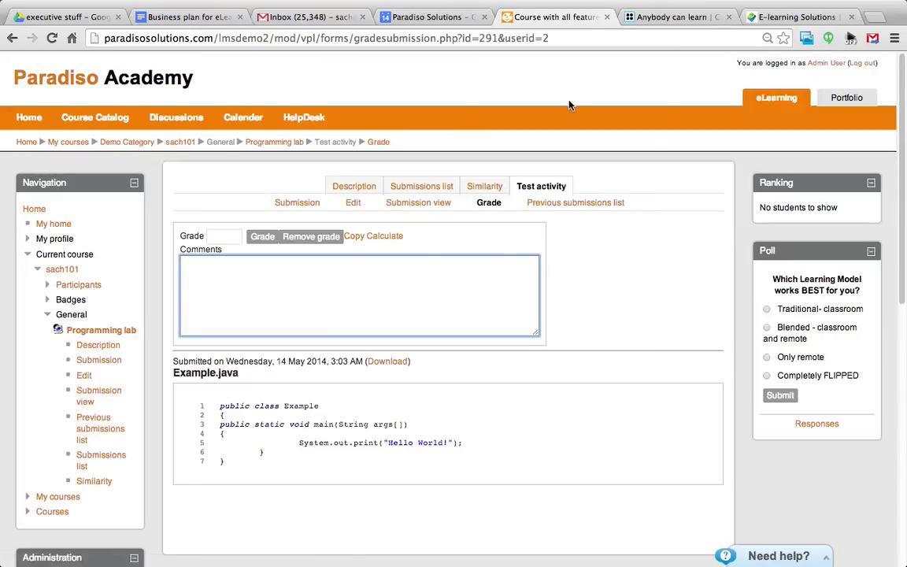
- Visit the Paradiso Solutions About Us page, then return to the grading page tab
{"action": "left_click", "coordinate": [802, 17]}
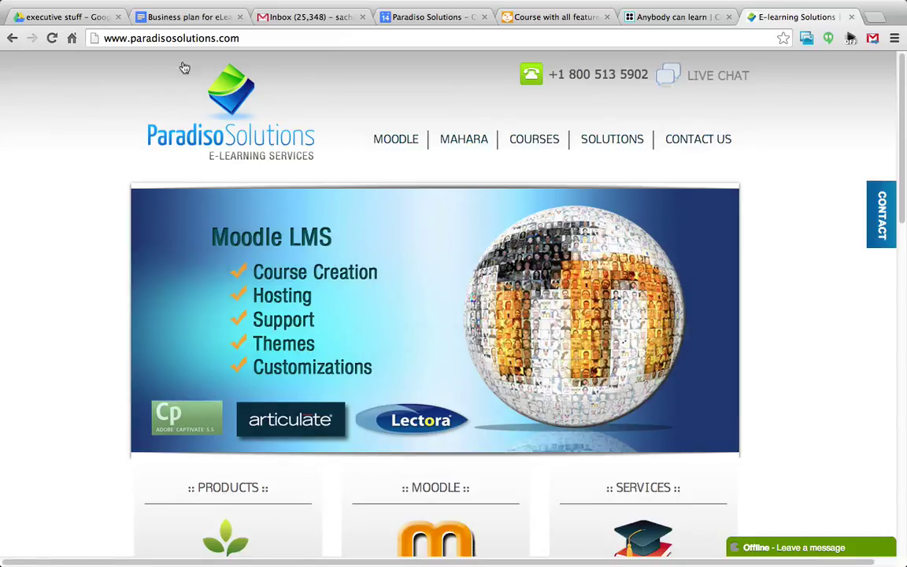
{"action": "double_click", "coordinate": [147, 38]}
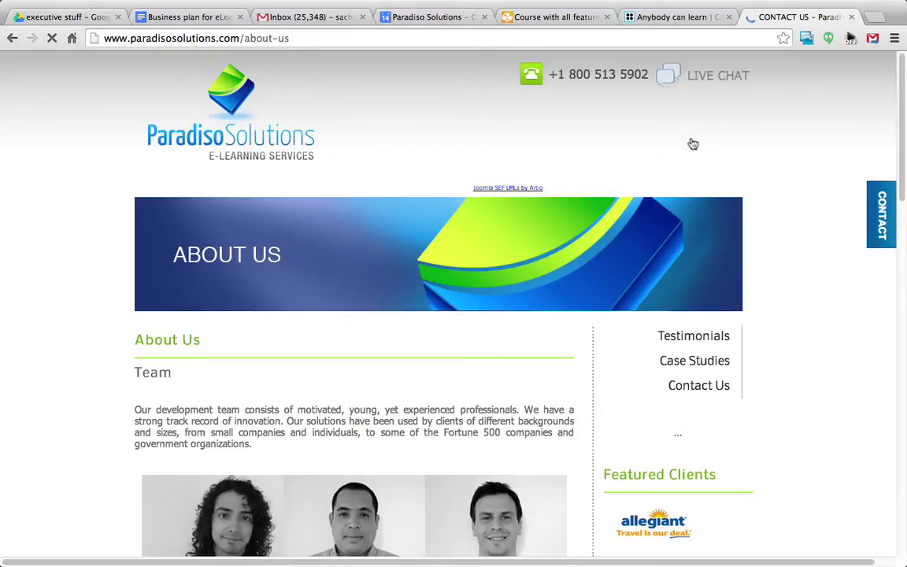
{"action": "left_click", "coordinate": [673, 18]}
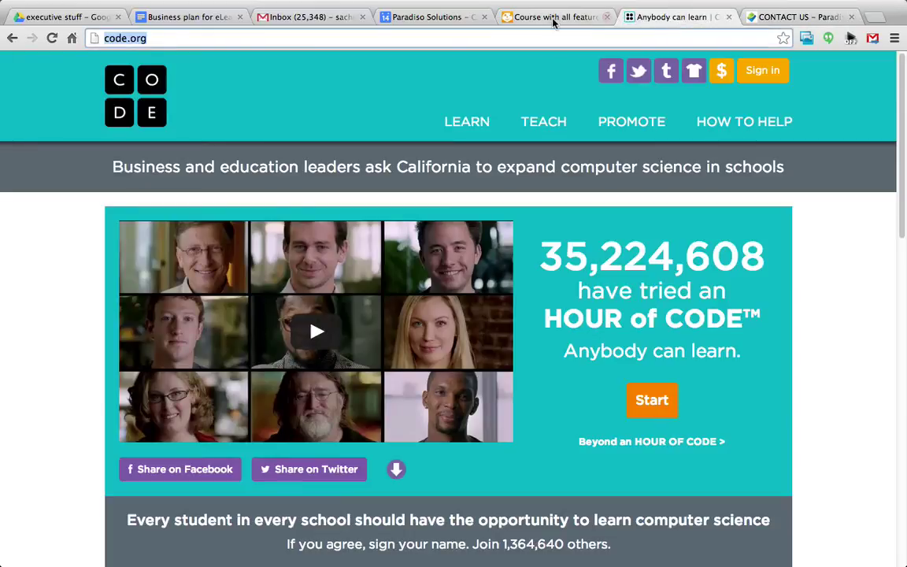
{"action": "left_click", "coordinate": [552, 17]}
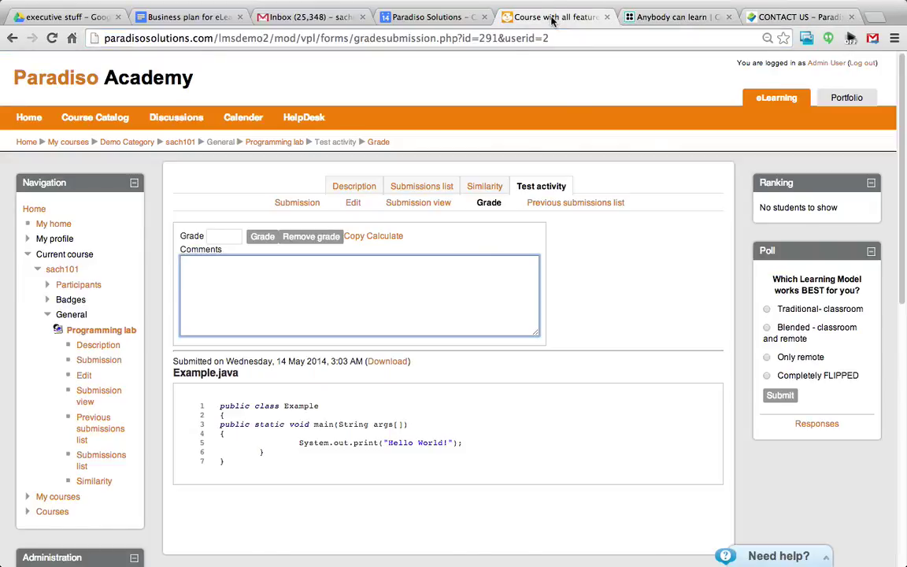